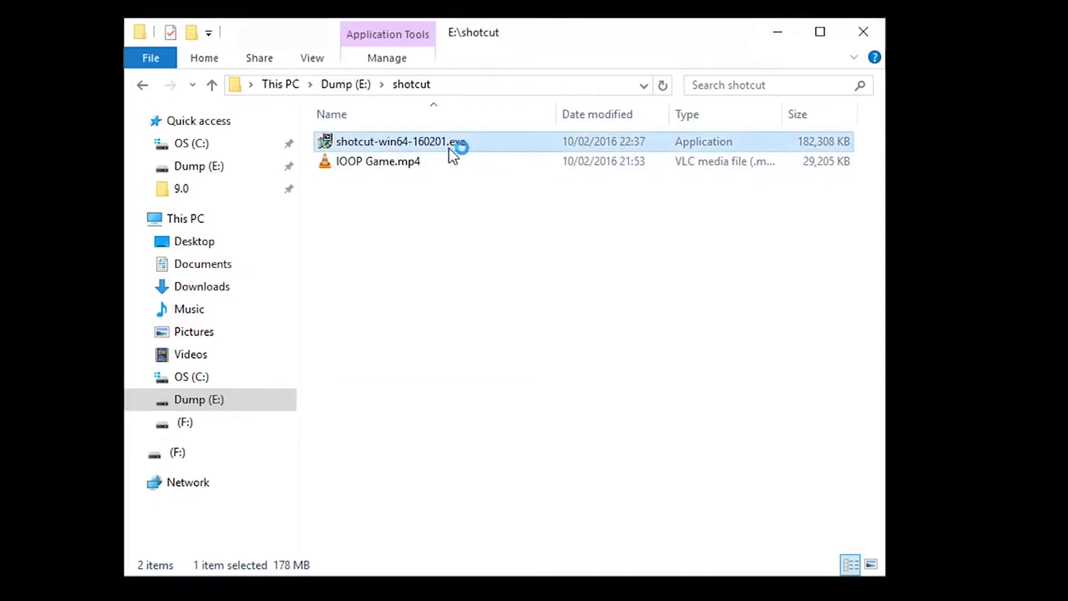
Install Shotcut into C:\Program Files\Shotcut with default components, then finish the installer
left_click(598, 366)
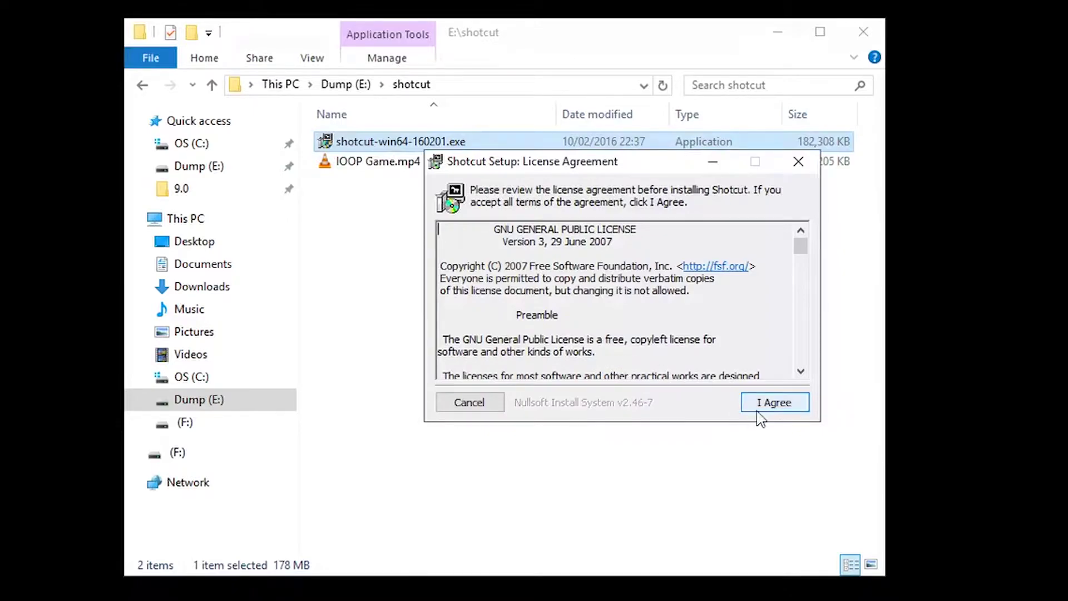
left_click(781, 406)
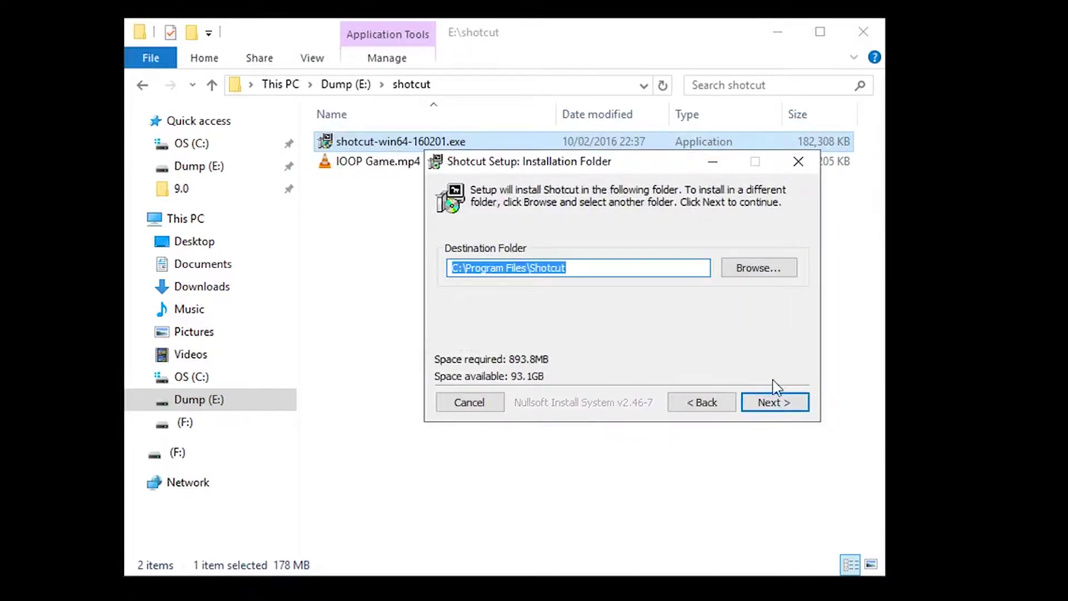
left_click(779, 404)
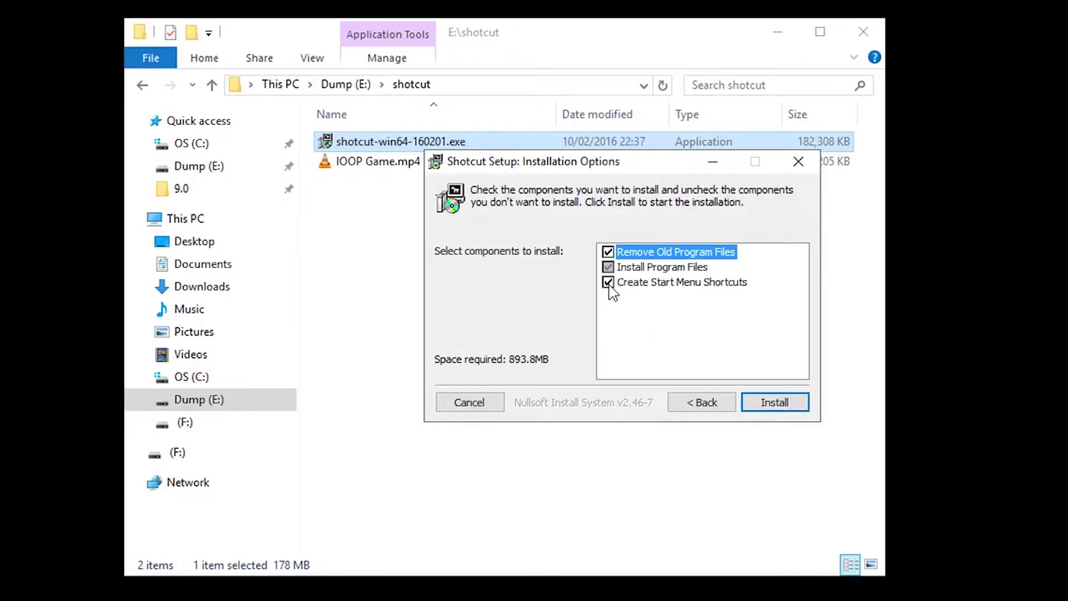
left_click(775, 402)
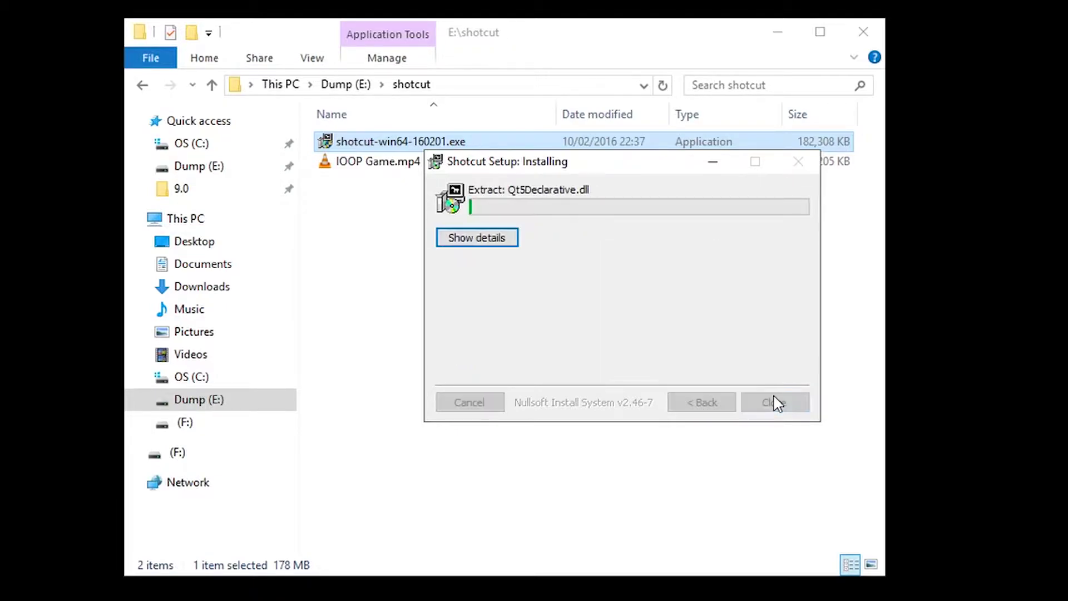
left_click(477, 243)
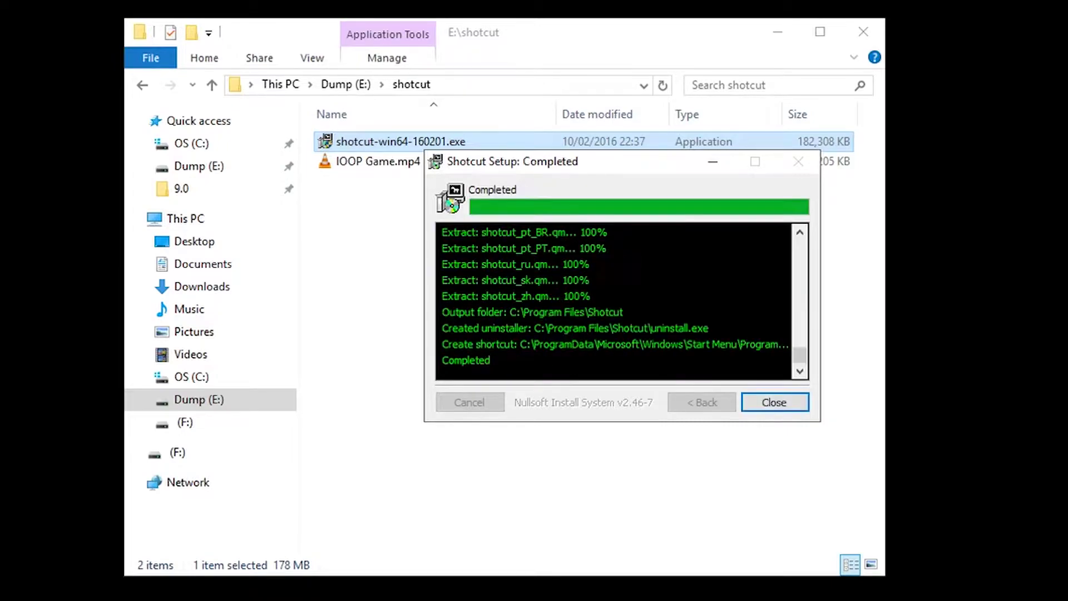
left_click(775, 401)
key("super")
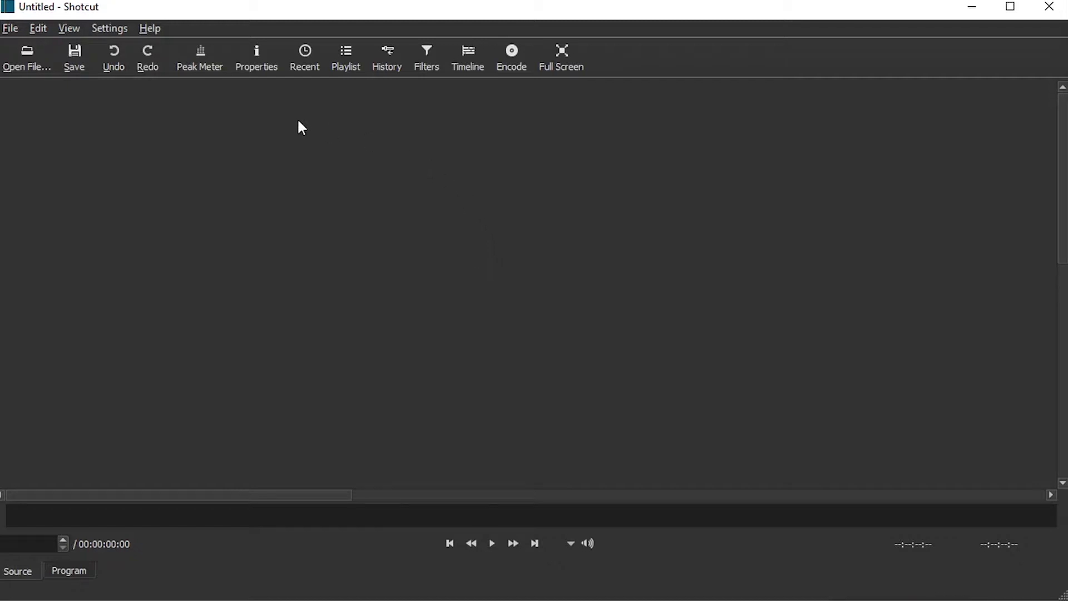
Show the playlist and timeline, and add IOOP Game.mp4 to the player, playlist and timeline
left_click(358, 51)
left_click(462, 51)
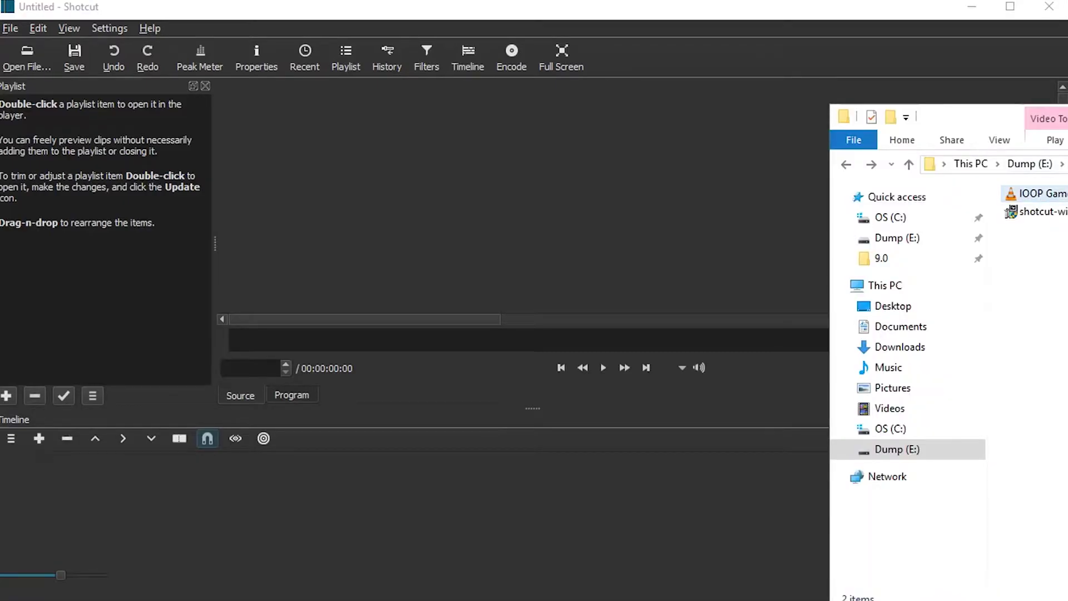
mouse_move(1034, 193)
left_mouse_down()
mouse_move(558, 200)
mouse_move(286, 224)
left_mouse_up()
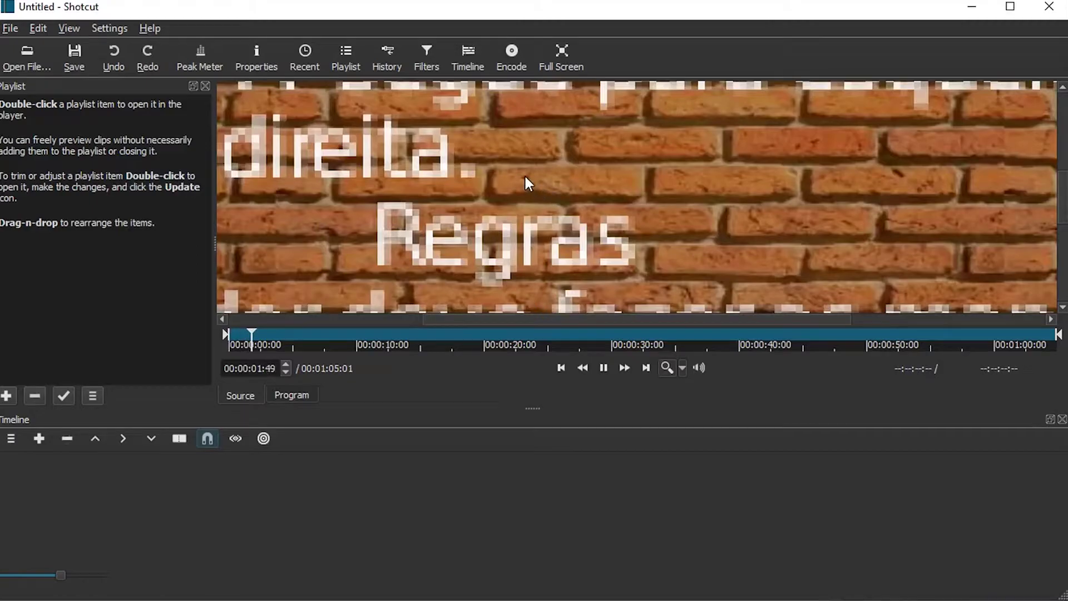
mouse_move(529, 181)
left_mouse_down()
mouse_move(235, 240)
mouse_move(125, 237)
left_mouse_up()
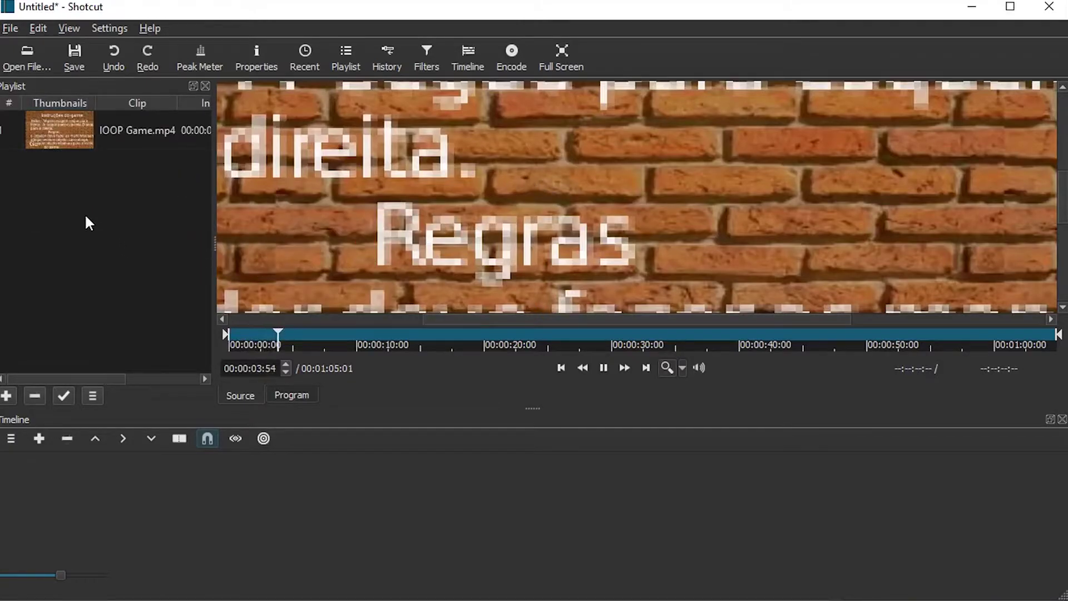
left_click_drag(61, 129, 125, 479)
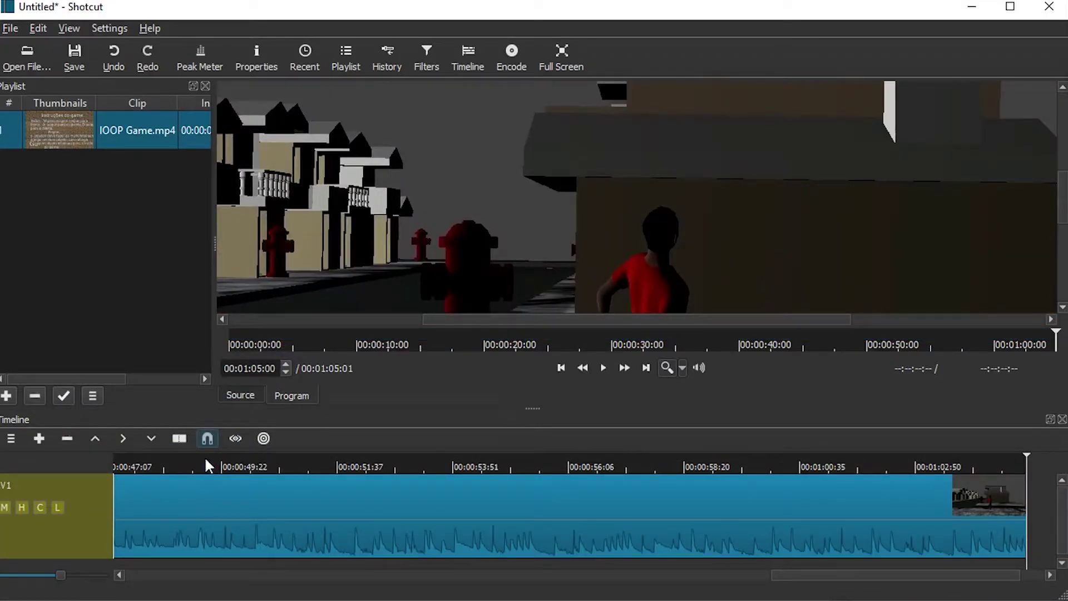
left_click(205, 460)
left_click_drag(233, 457, 519, 457)
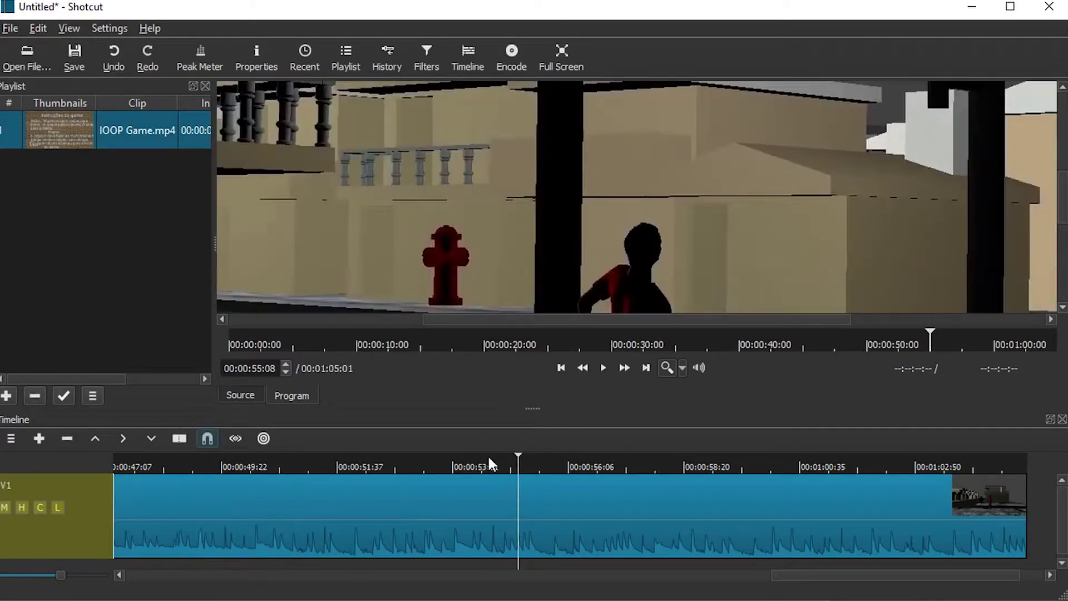
left_click(439, 459)
left_click(824, 455)
left_click(956, 462)
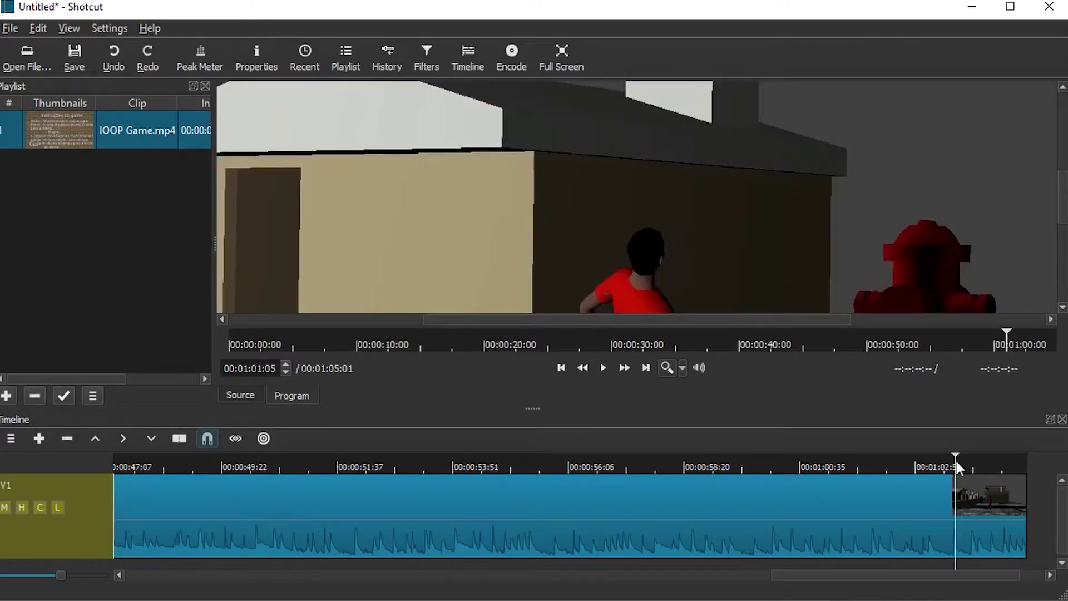
left_click(1000, 464)
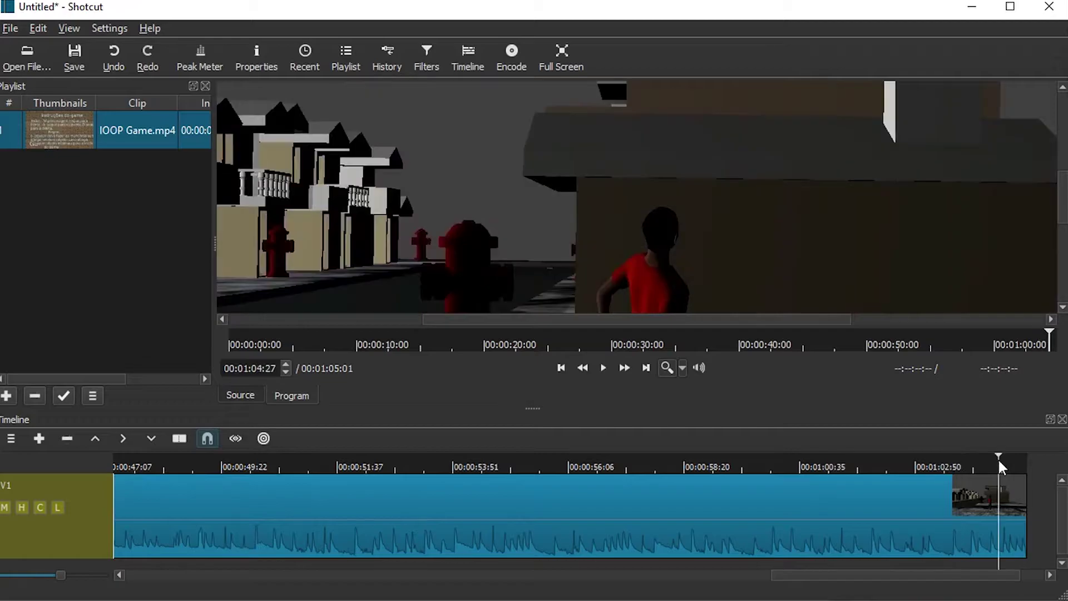
left_click(268, 464)
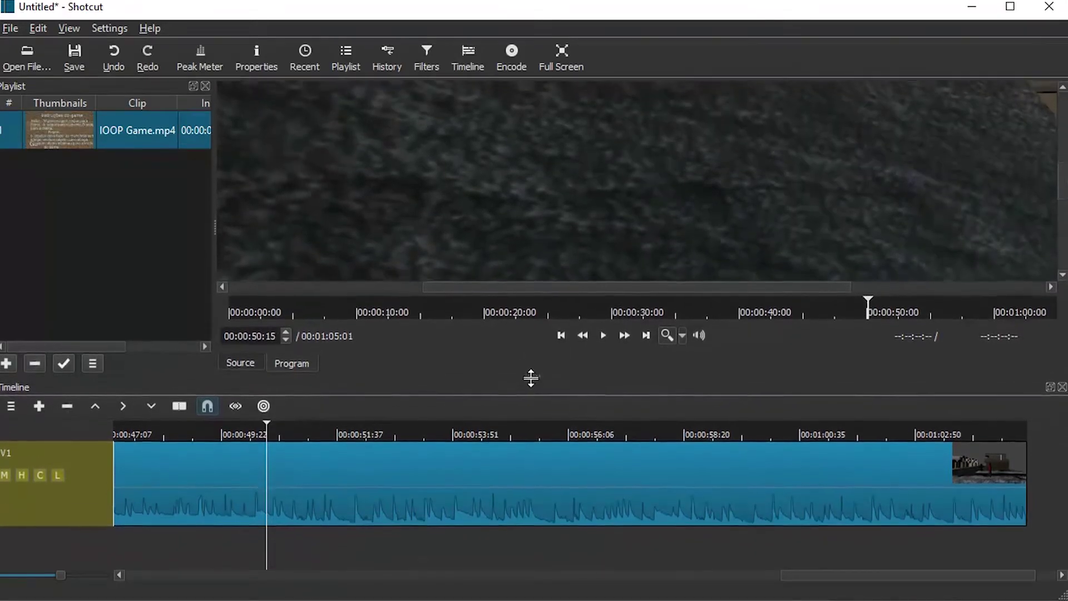
Enlarge the timeline area and set the viewer to Zoom Fit
left_click_drag(532, 408, 533, 383)
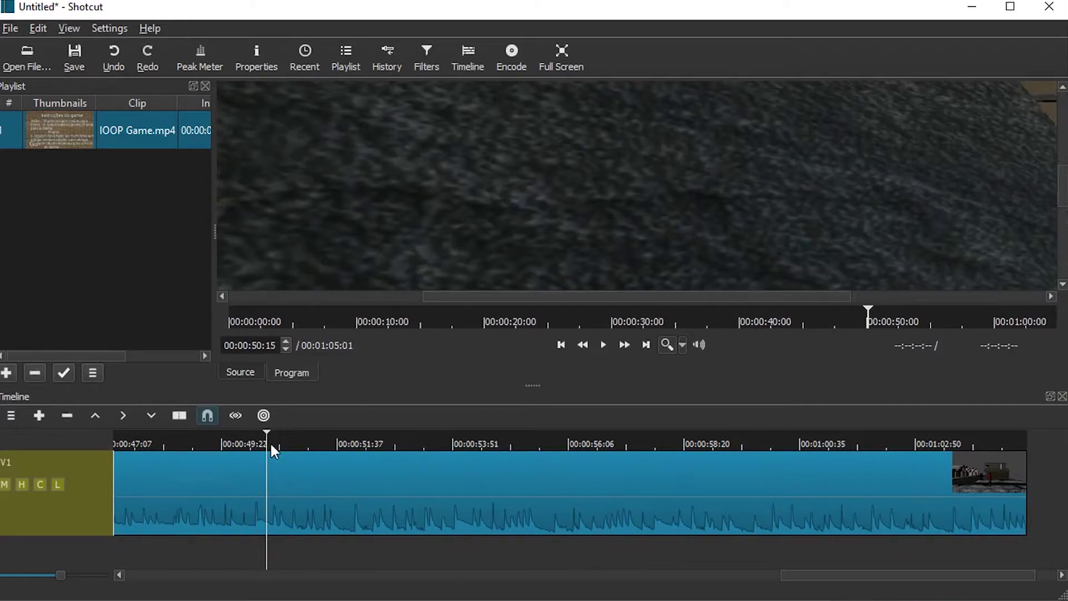
left_click(682, 345)
left_click(693, 361)
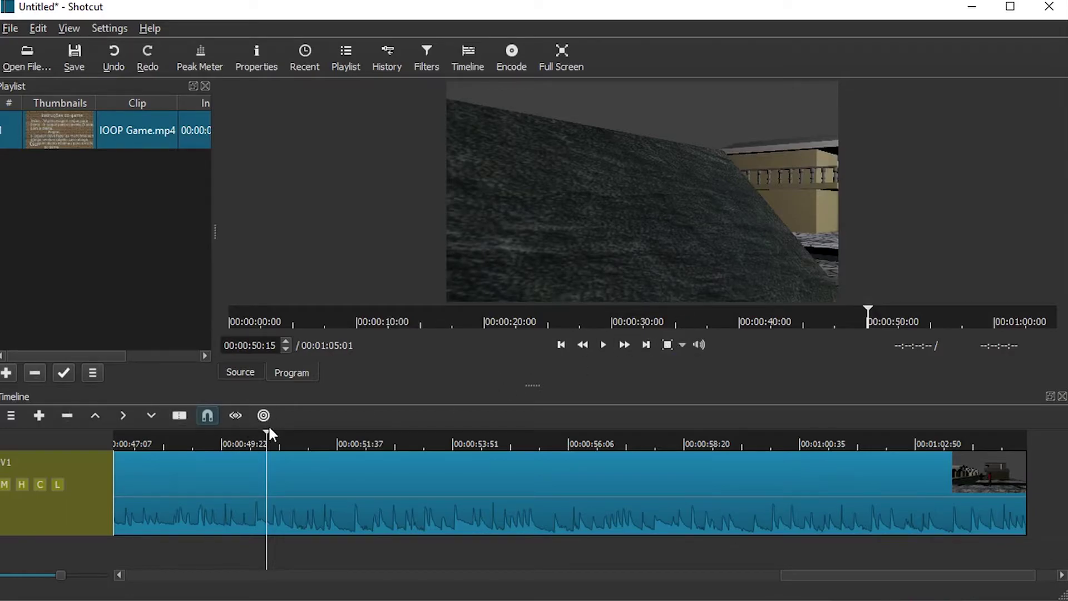
Move the playhead to about 00:00:31:07, just before the music begins
mouse_move(270, 433)
left_mouse_down()
mouse_move(316, 434)
mouse_move(206, 434)
left_mouse_up()
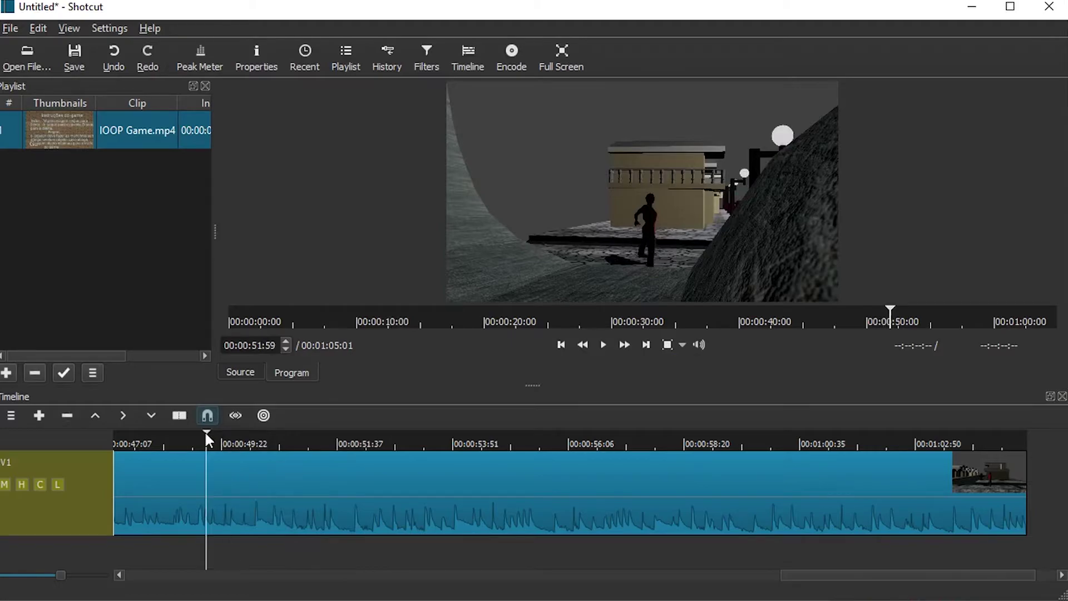
left_click(275, 575)
left_click_drag(352, 575, 523, 575)
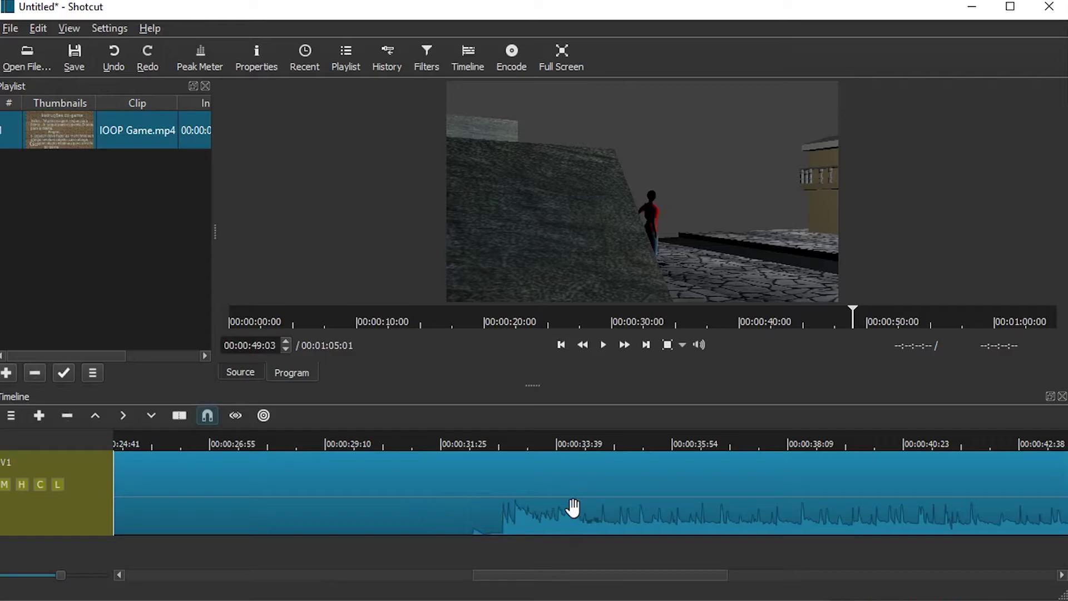
left_click(478, 435)
left_click_drag(458, 435, 426, 436)
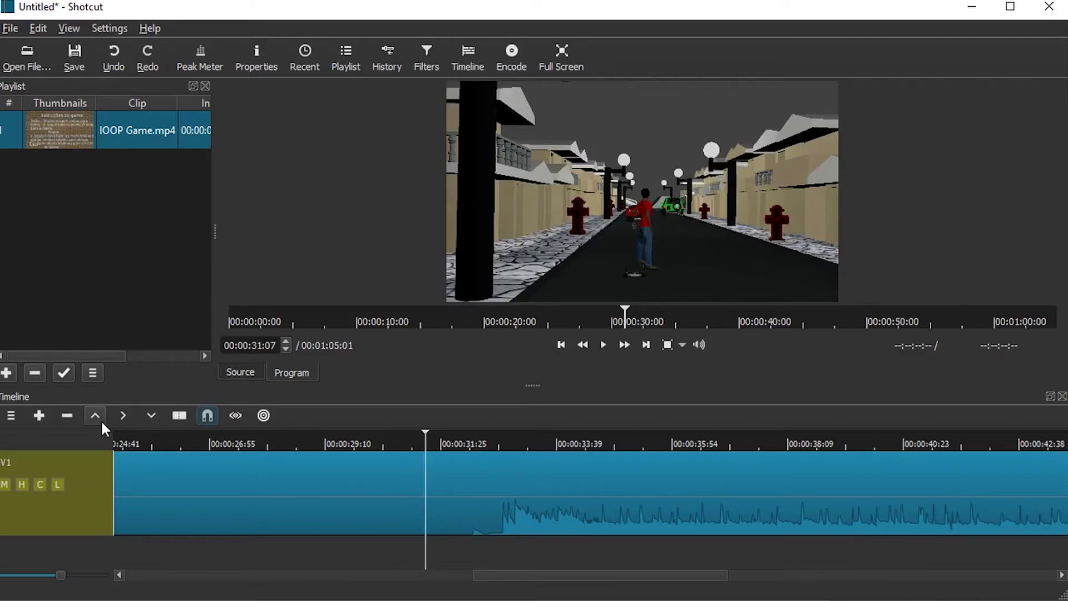
Split IOOP Game near 31 seconds and ripple-delete the intro, leaving a 33-second timeline
left_click(179, 416)
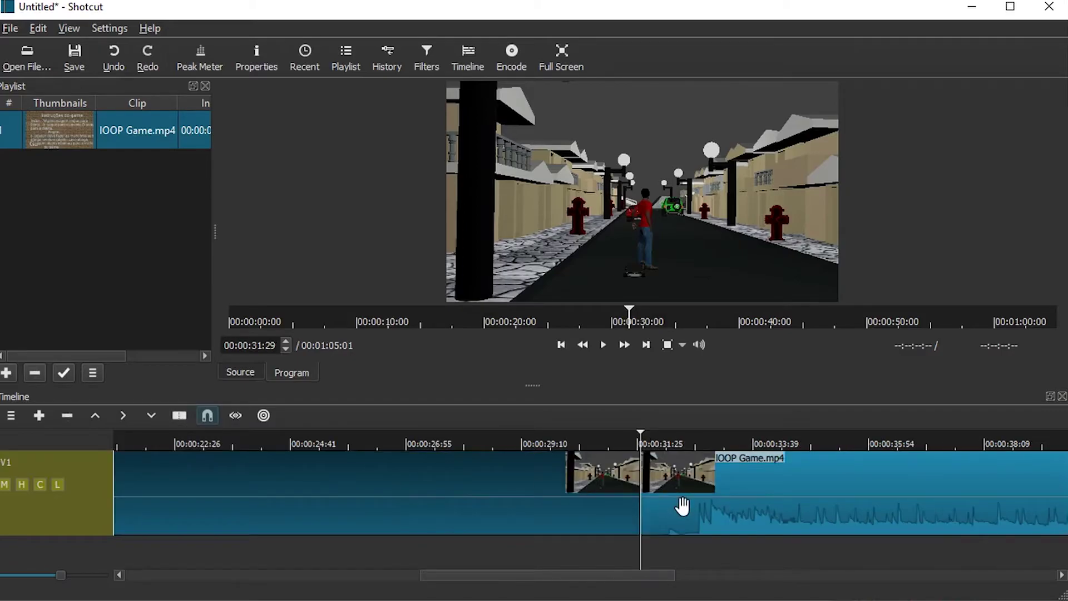
right_click(621, 505)
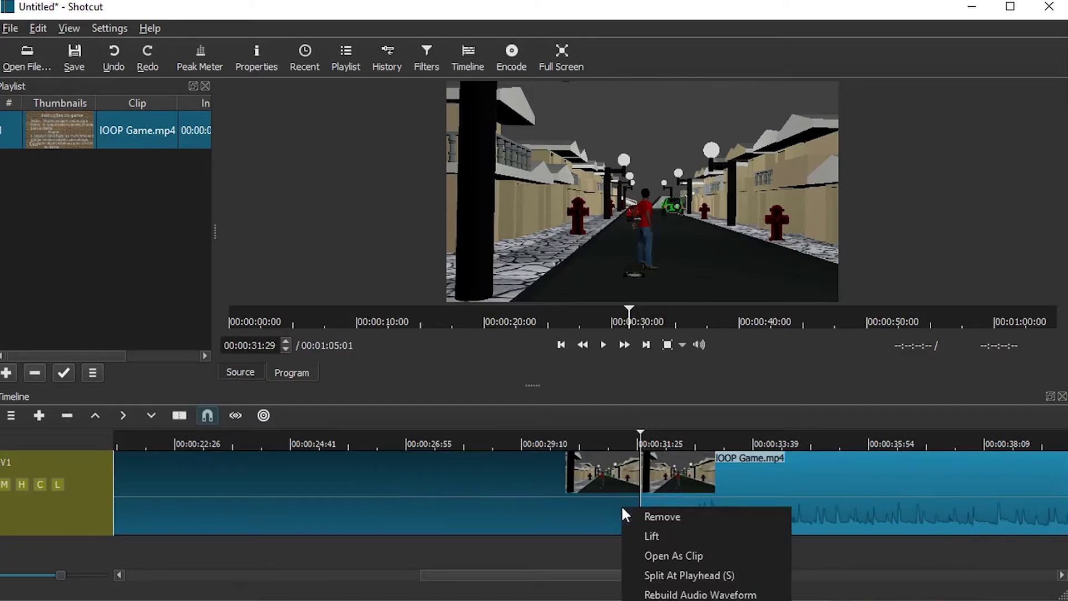
left_click(689, 519)
left_click(500, 568)
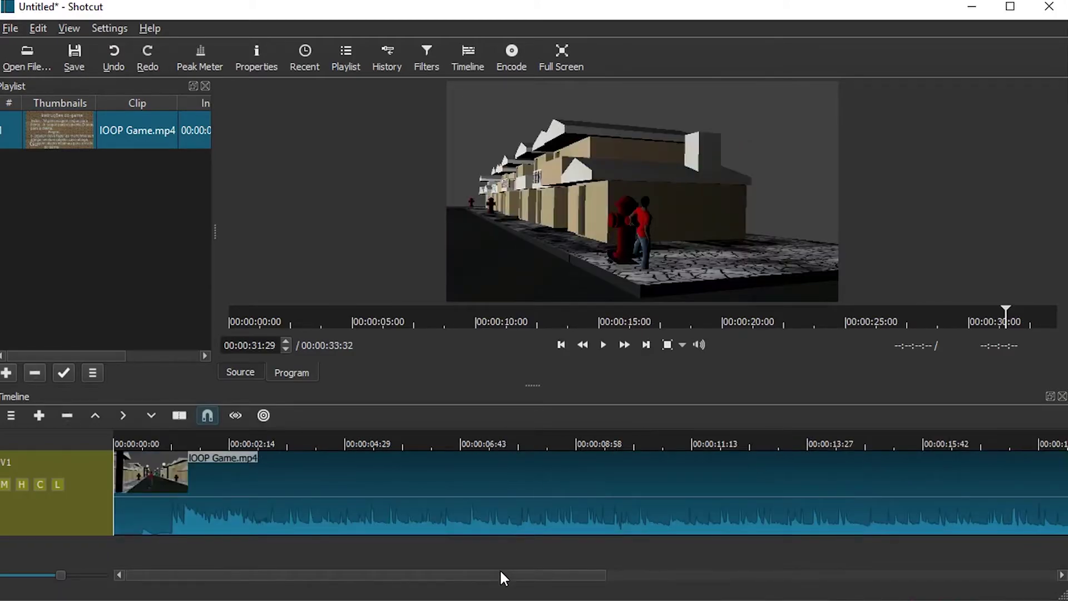
left_click_drag(499, 568, 206, 582)
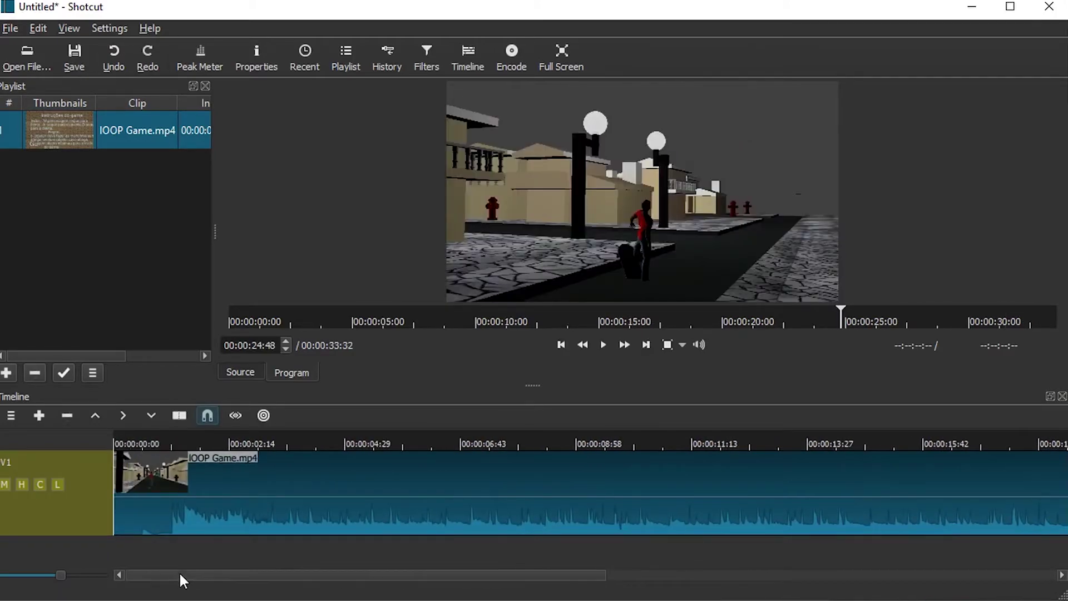
left_click(125, 518)
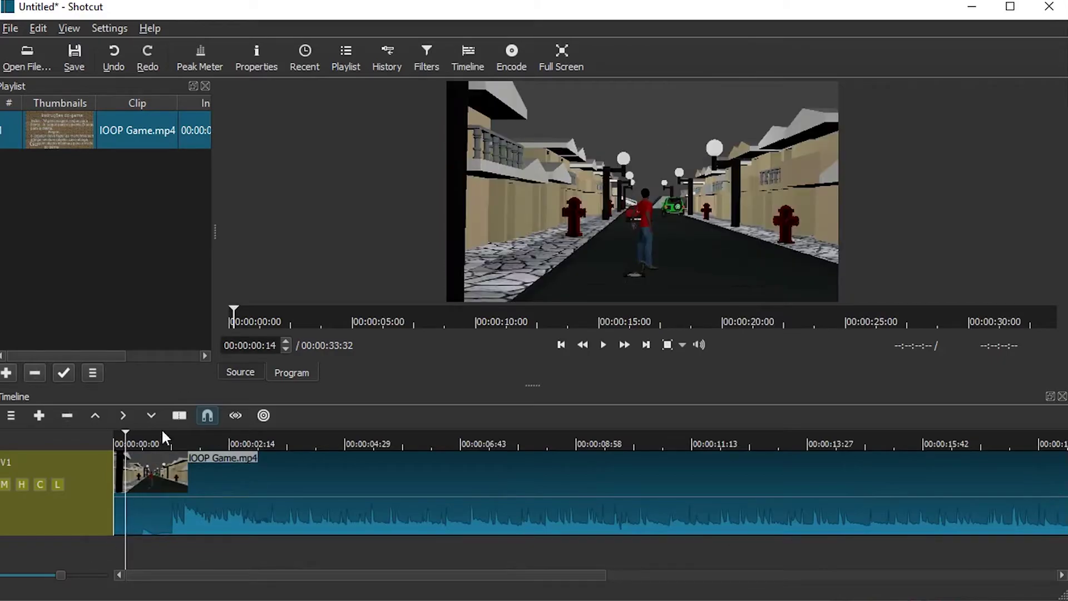
left_click_drag(133, 434, 114, 437)
key("space")
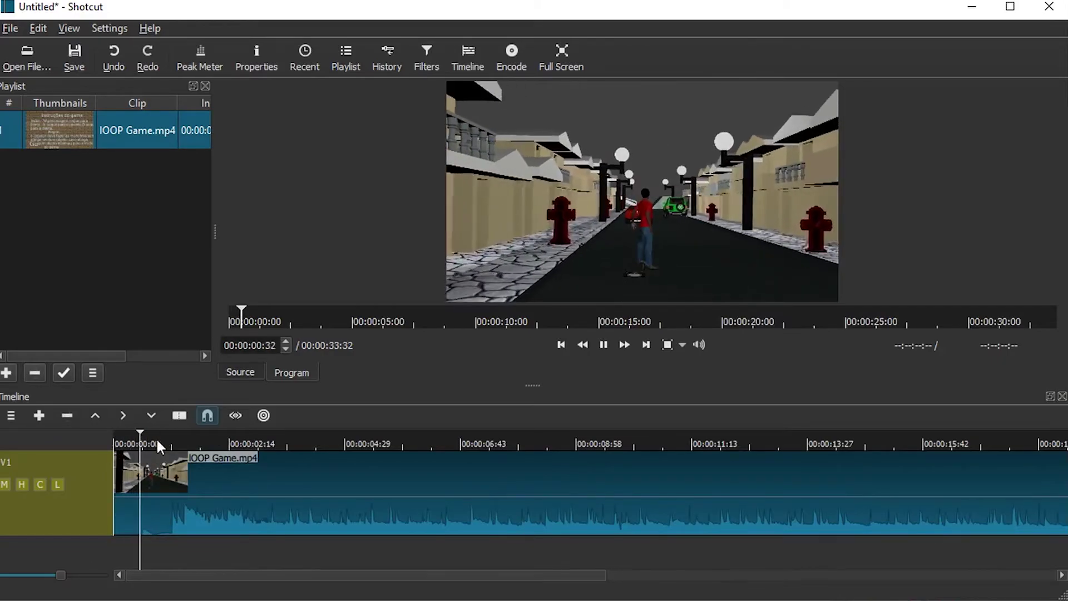
key("space")
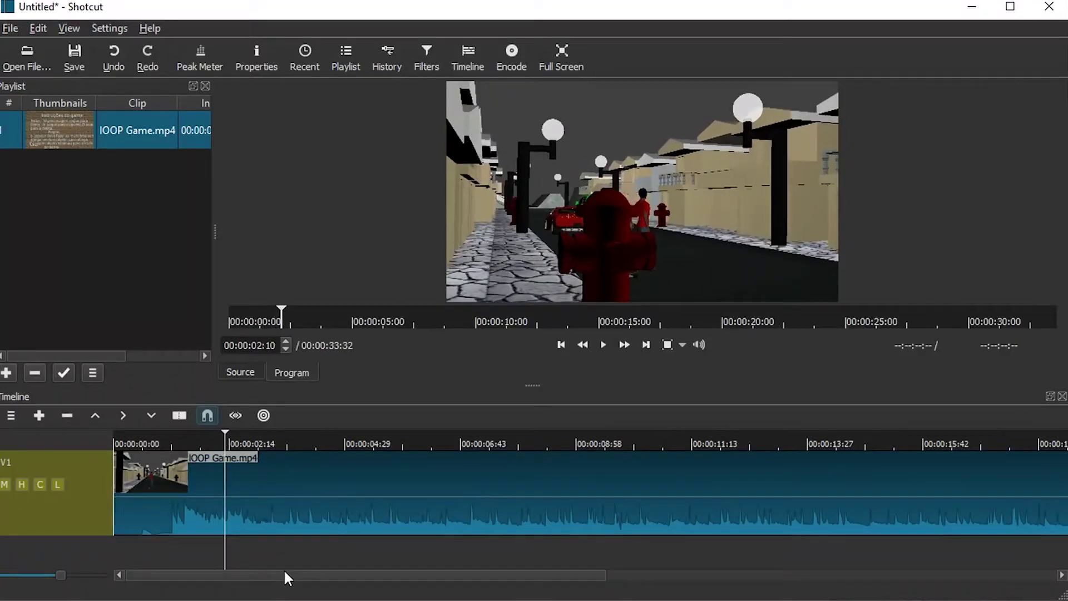
left_click_drag(286, 575, 769, 565)
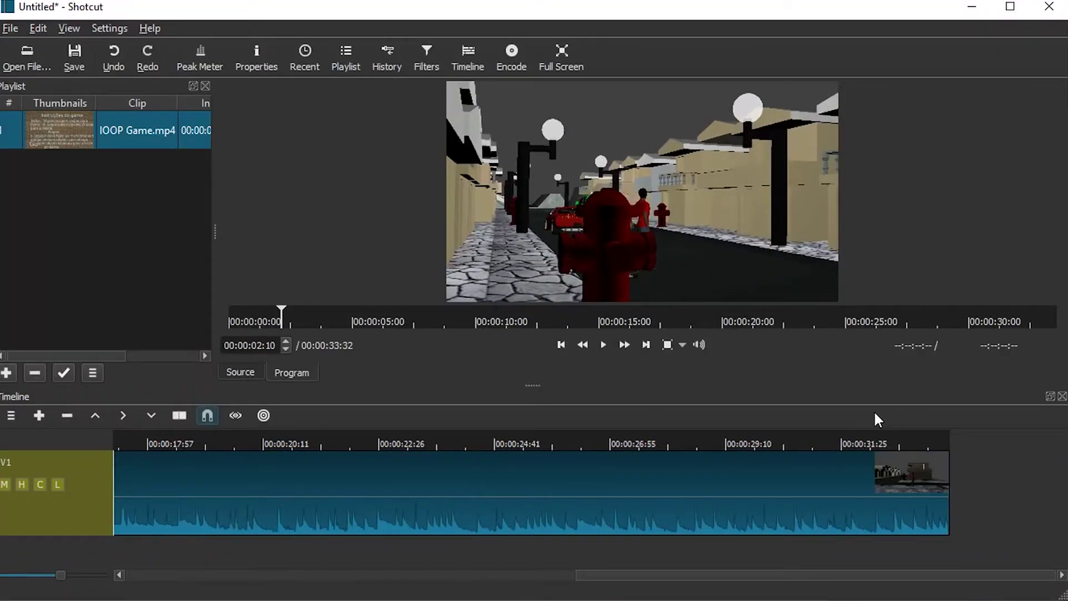
left_click(868, 440)
key("space")
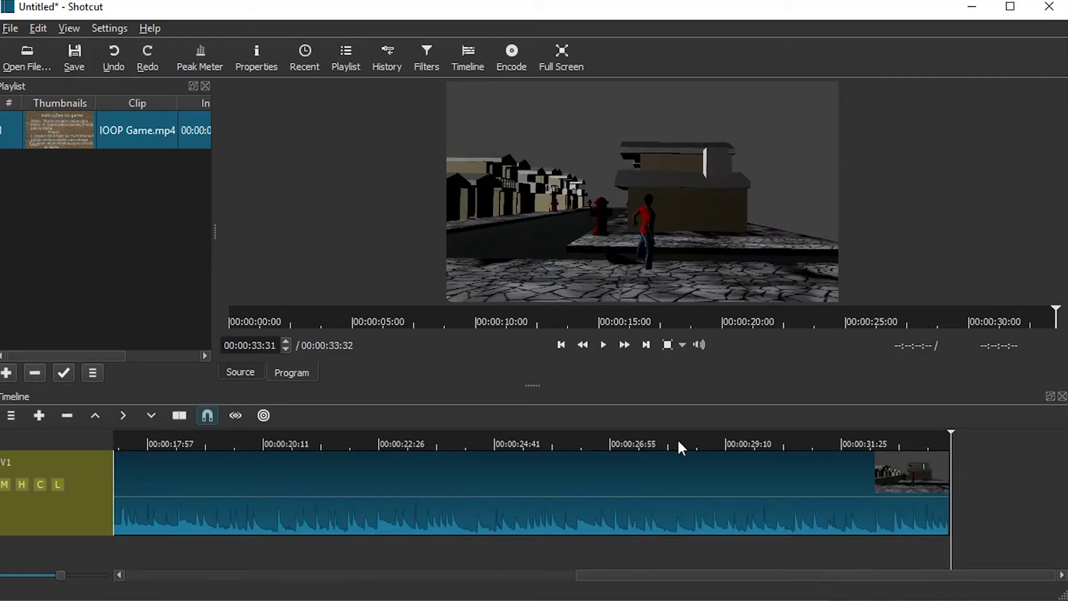
left_click(557, 577)
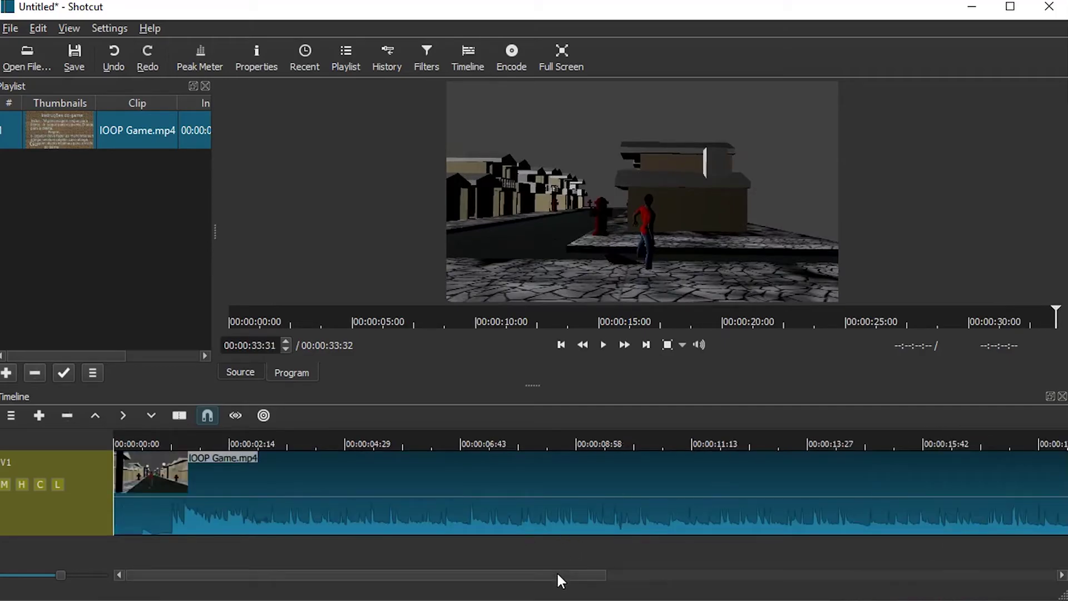
left_click(122, 440)
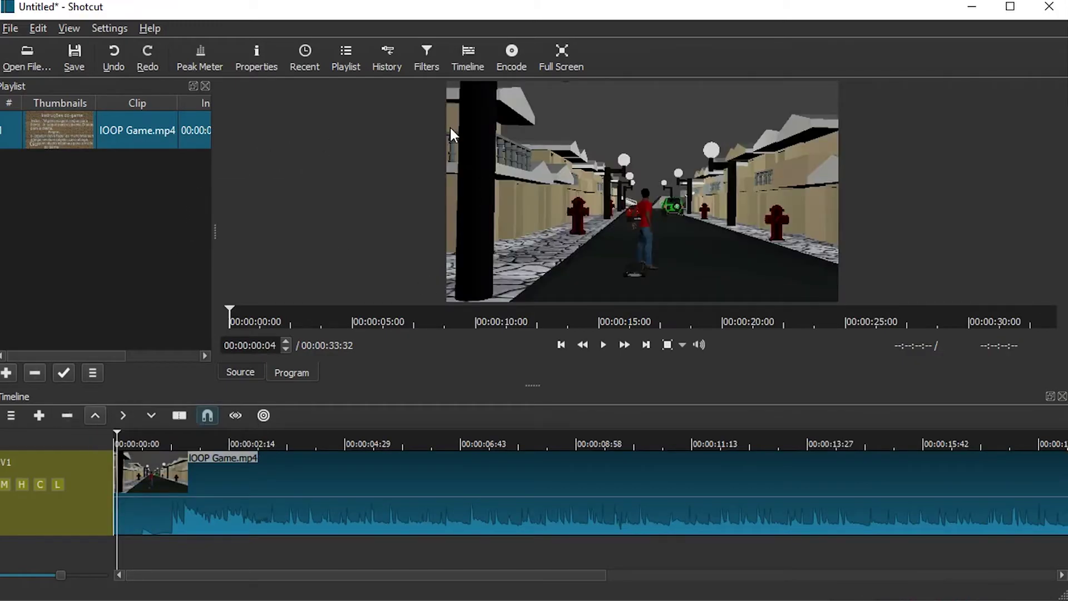
Bring up the Encode export settings and enlarge their panel
left_click(525, 69)
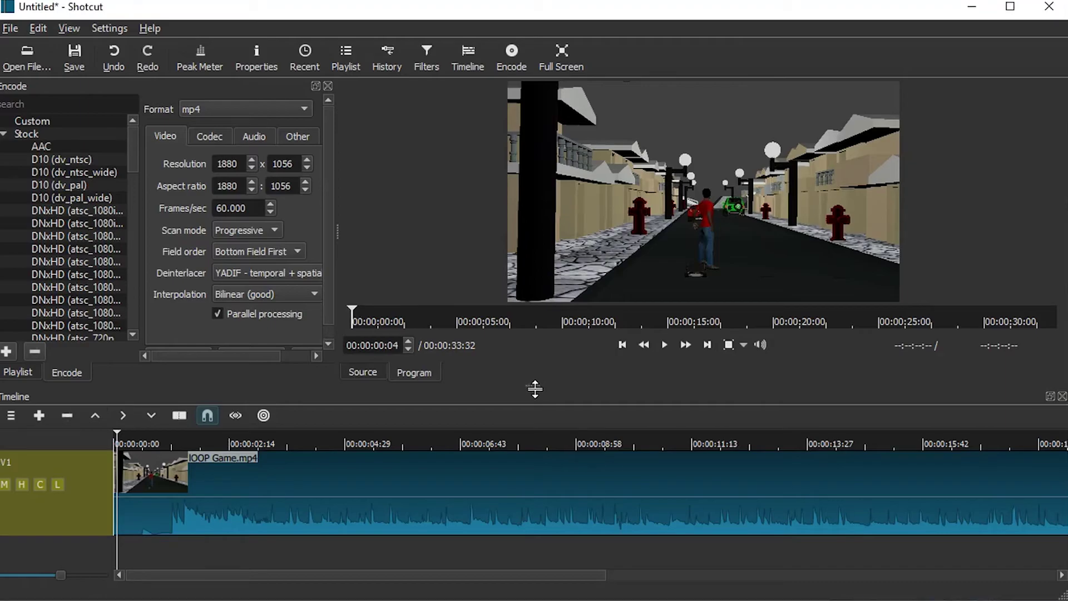
left_click_drag(534, 387, 534, 408)
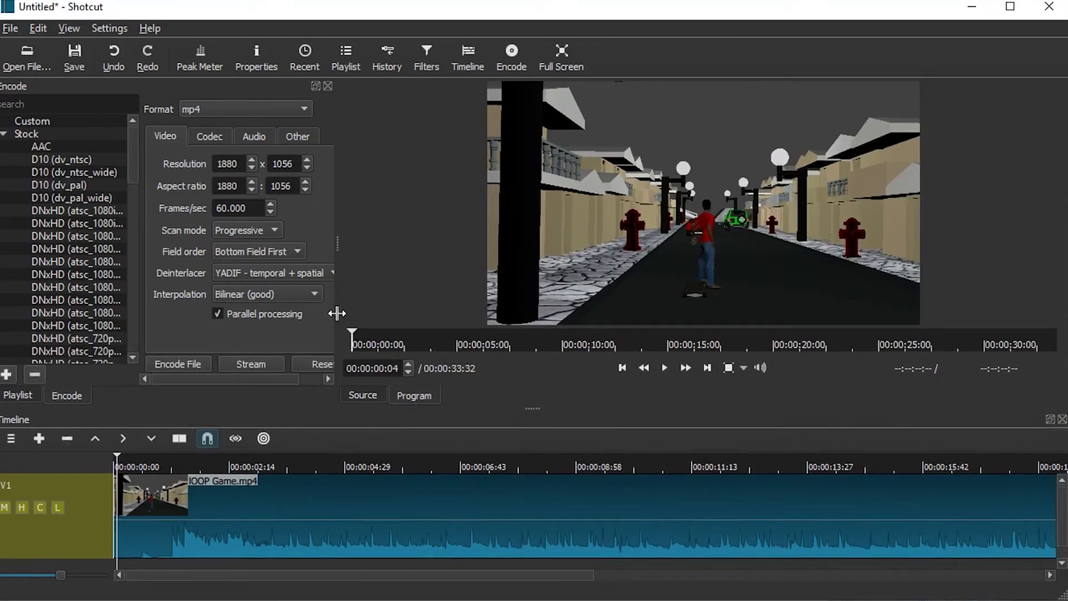
left_click_drag(336, 310, 413, 322)
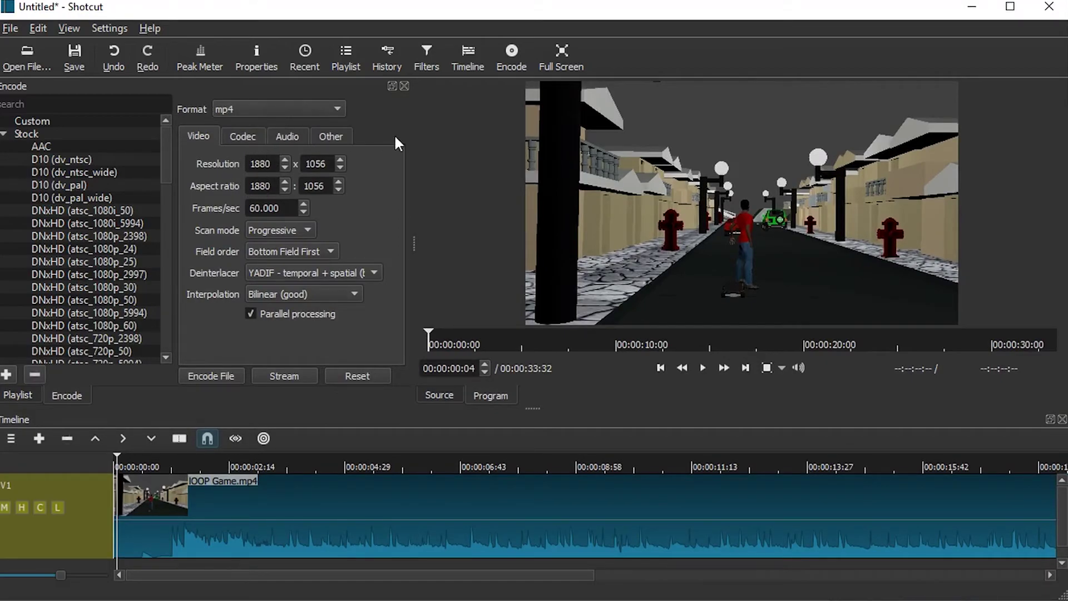
Review the Codec and Audio export settings, return to Video, and start Encode File
left_click(251, 133)
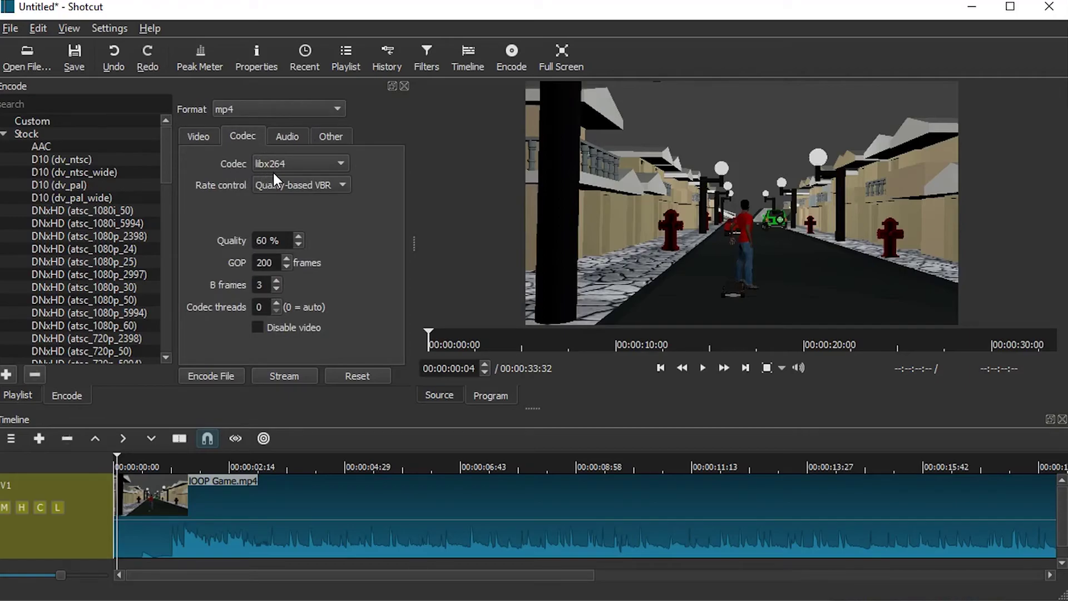
left_click(287, 138)
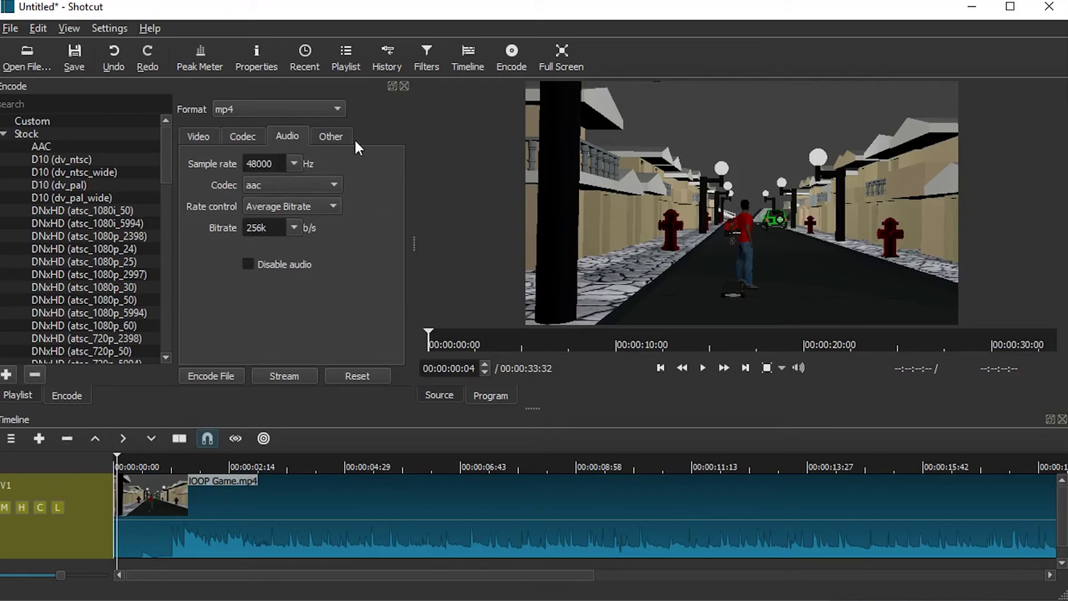
left_click(198, 138)
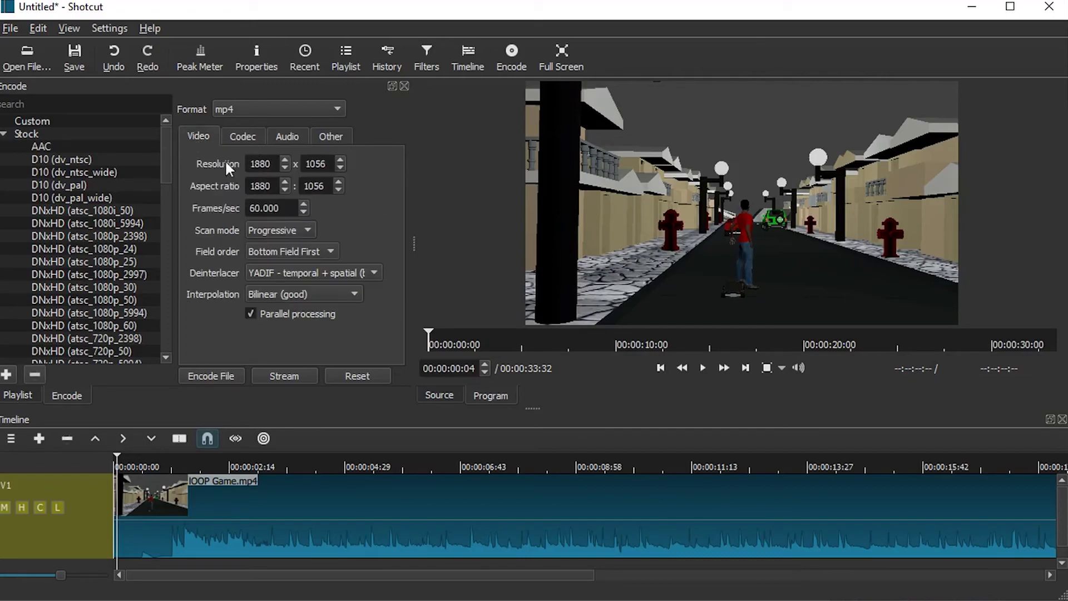
left_click(220, 375)
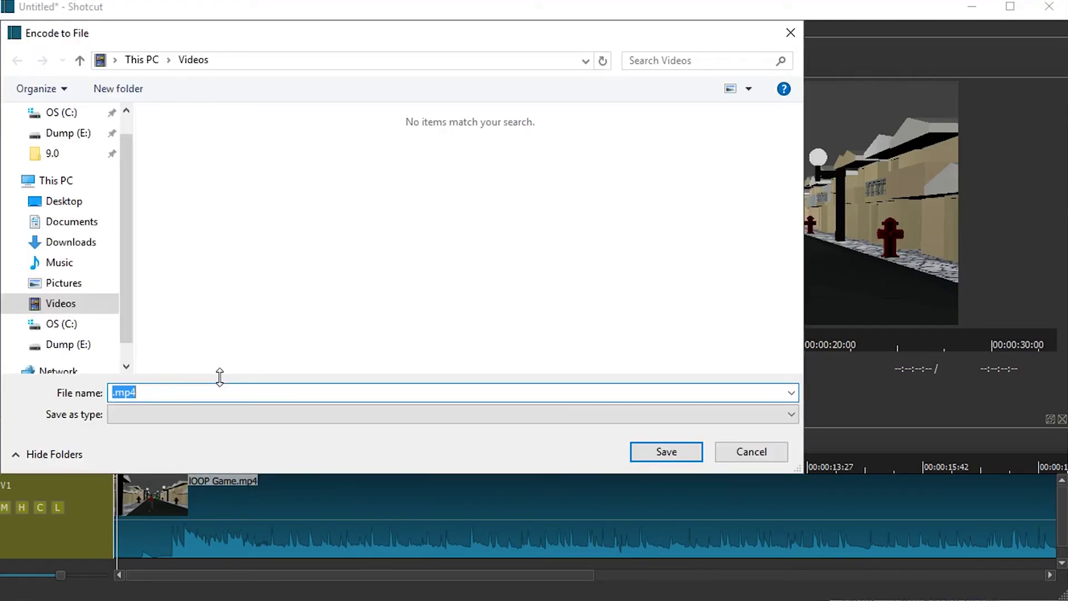
Save the export as output.mp4 in the Videos folder and close the Explorer window
key("Home")
type("outp")
type("ut")
key("Return")
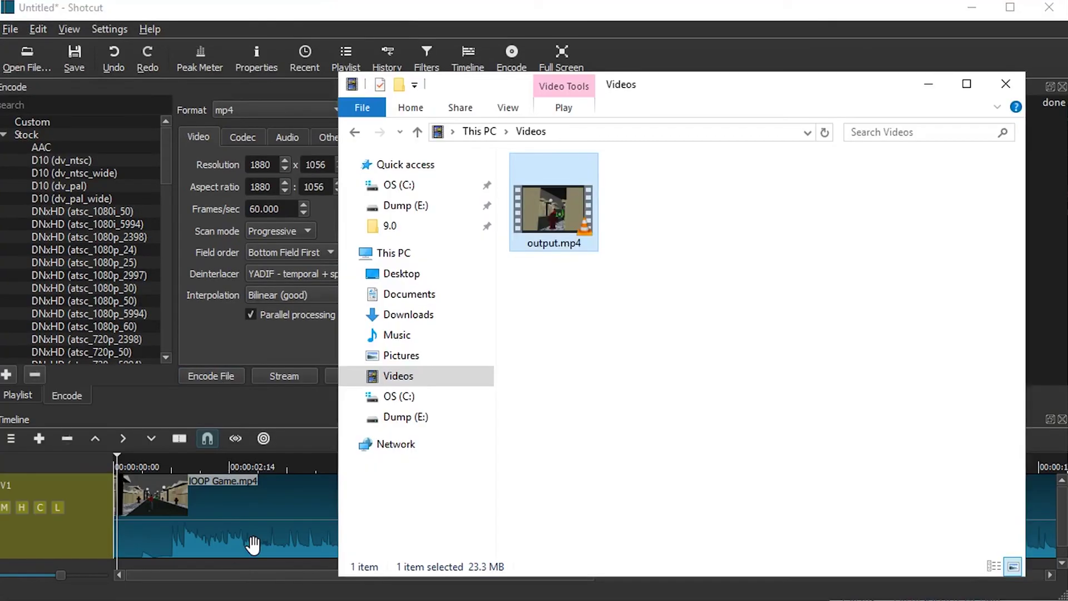
left_click(1004, 84)
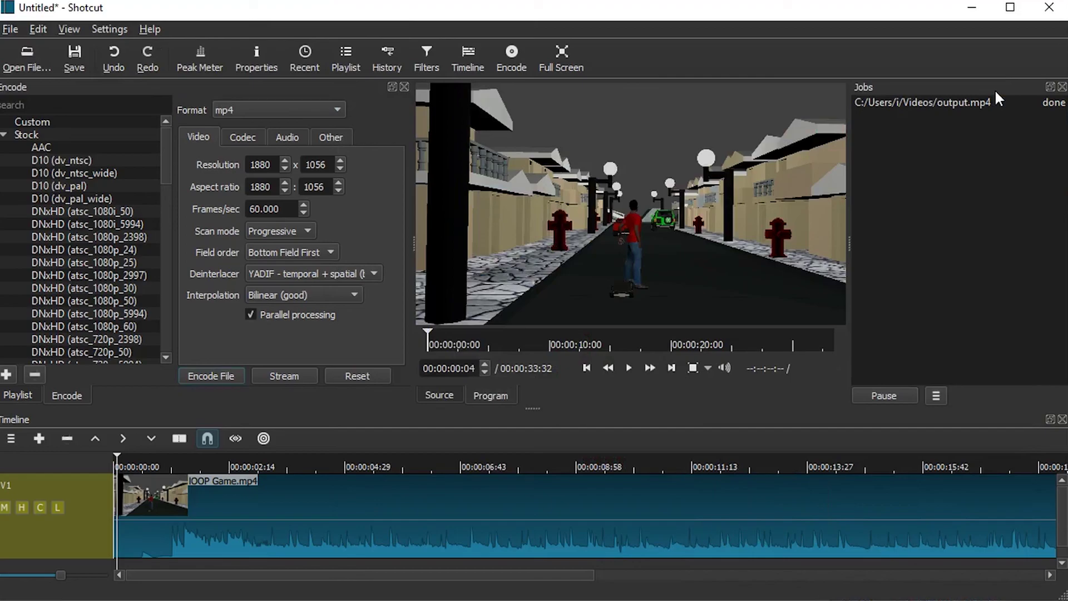